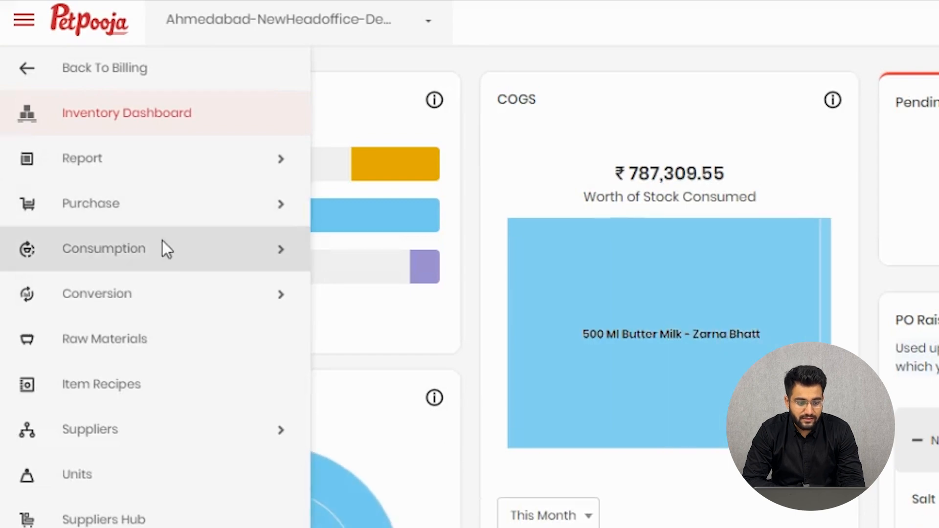
Step: Open the Sales list in the Consumption section of the inventory
left_click(157, 252)
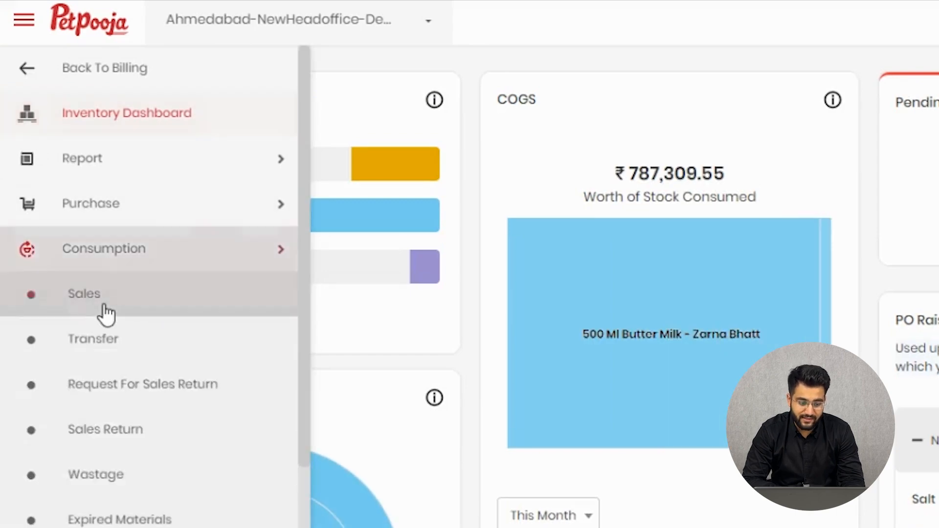
left_click(104, 306)
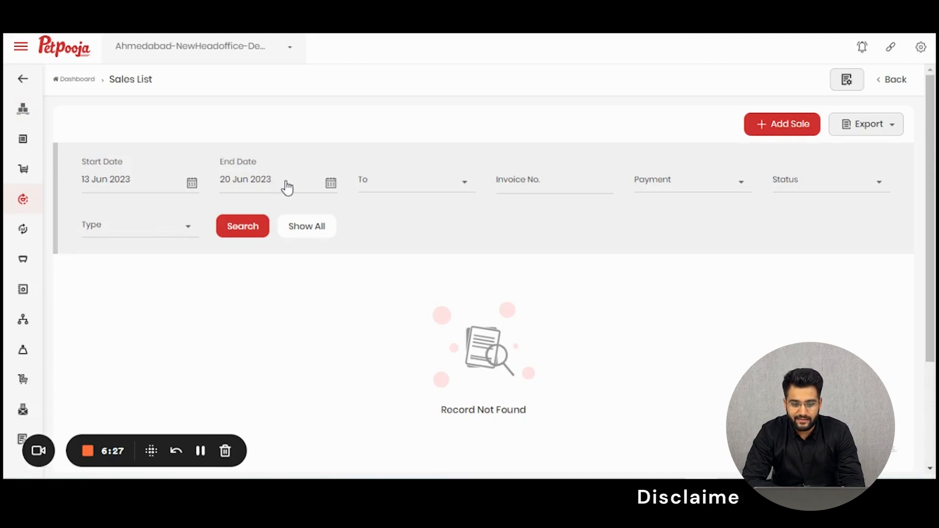
Step: Examine the To, Payment and Type filter options available for the sales records
left_click(434, 182)
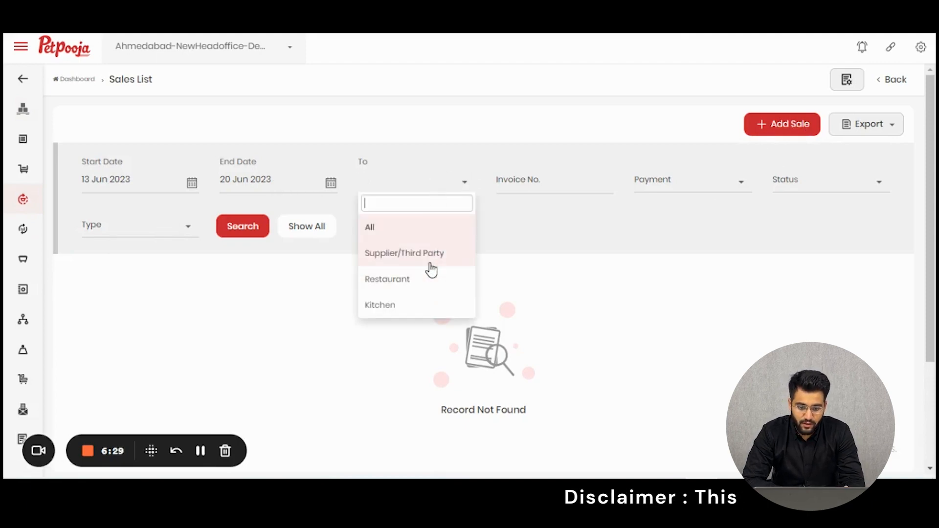
left_click(702, 194)
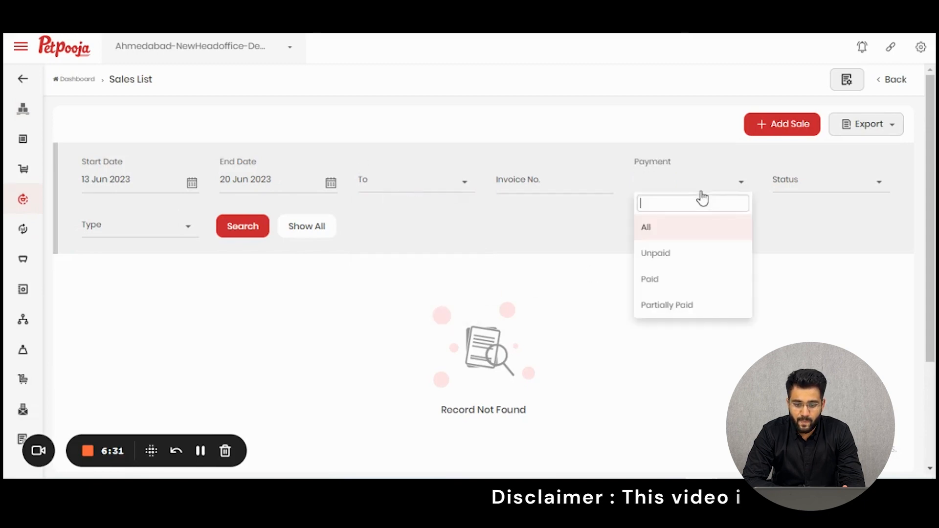
left_click(785, 195)
left_click(577, 179)
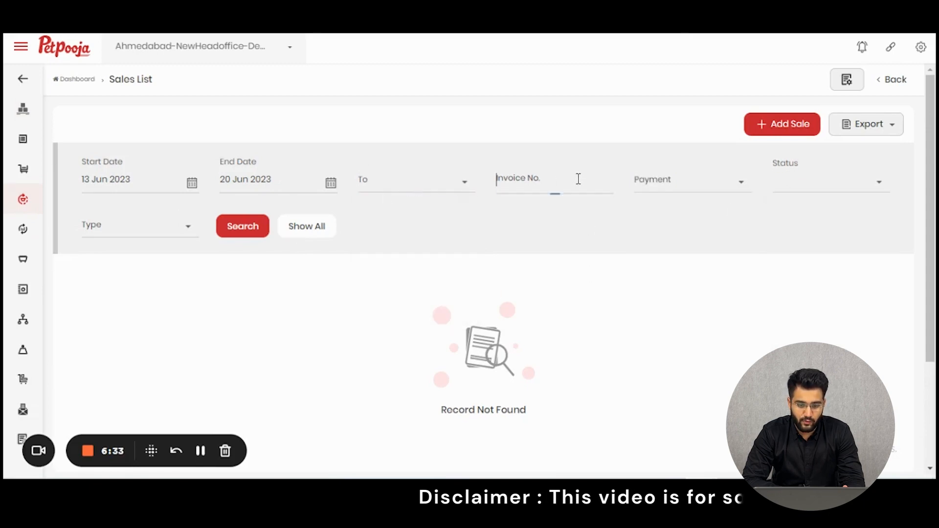
left_click(150, 227)
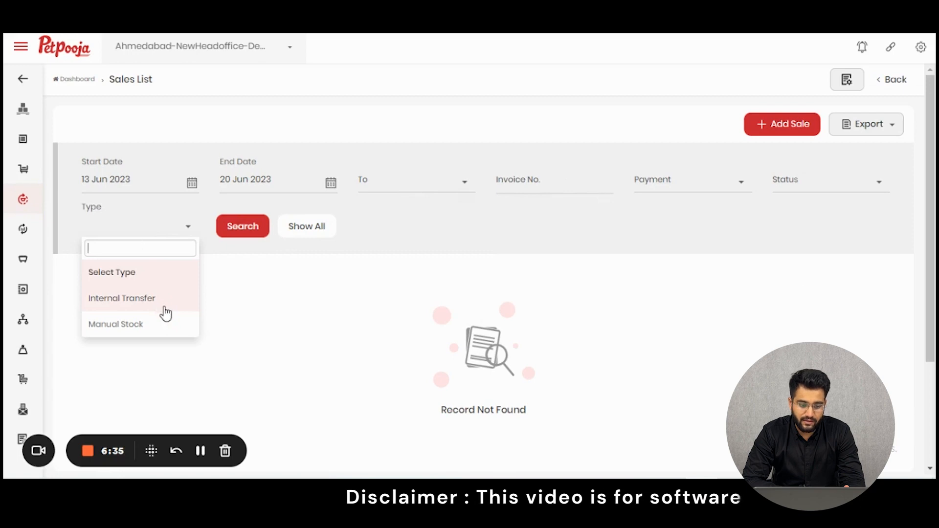
left_click(518, 242)
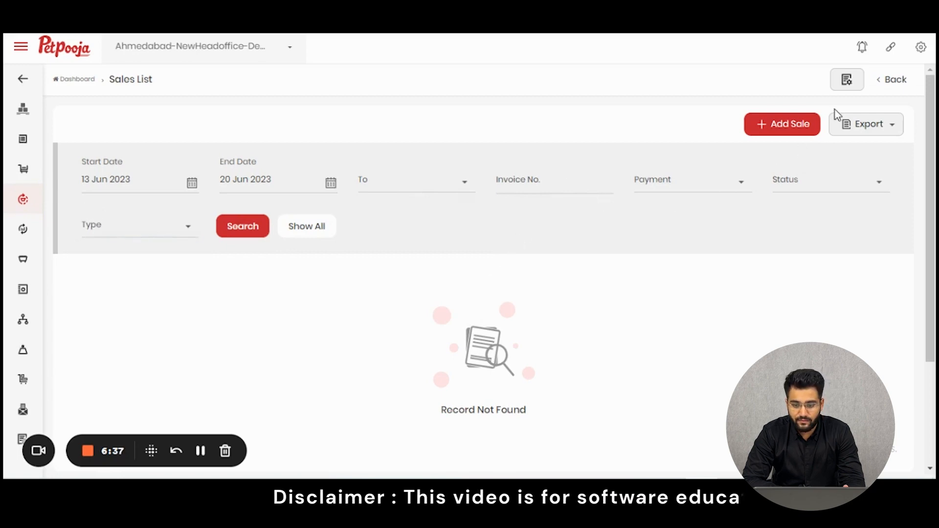
Step: Start a new sale and view the selectable purchase orders, leaving the list without choosing one
left_click(796, 126)
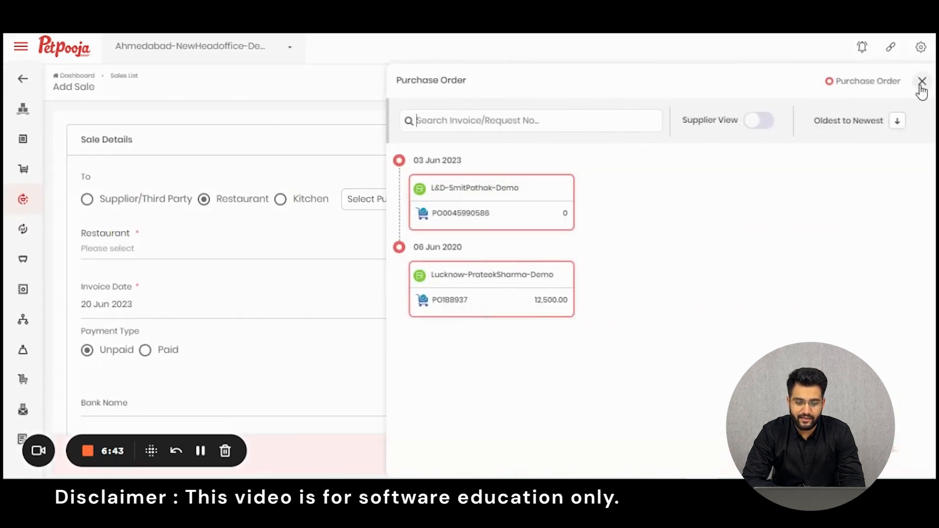
left_click(921, 84)
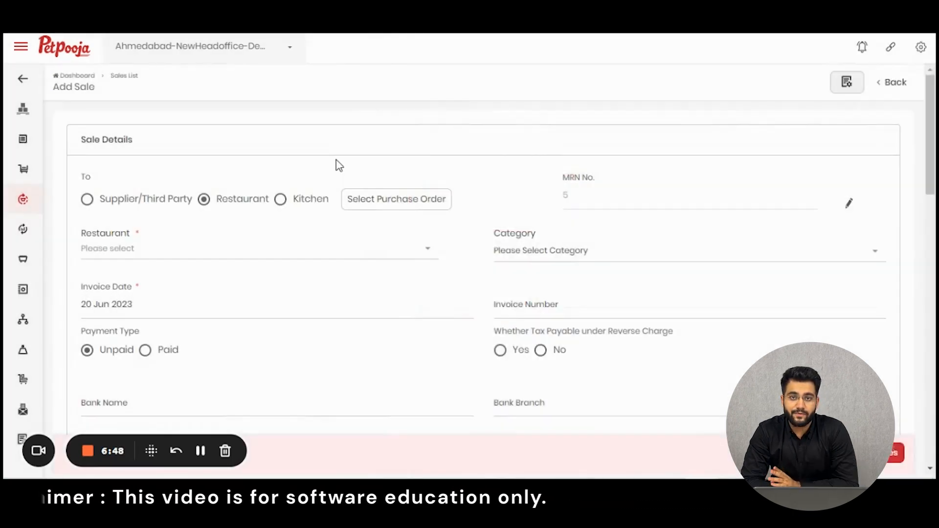
left_click(388, 210)
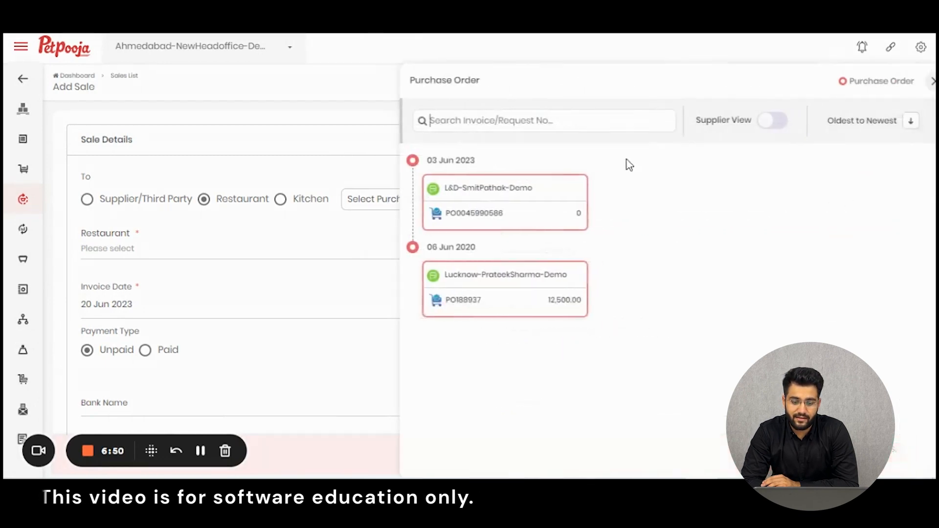
left_click(917, 82)
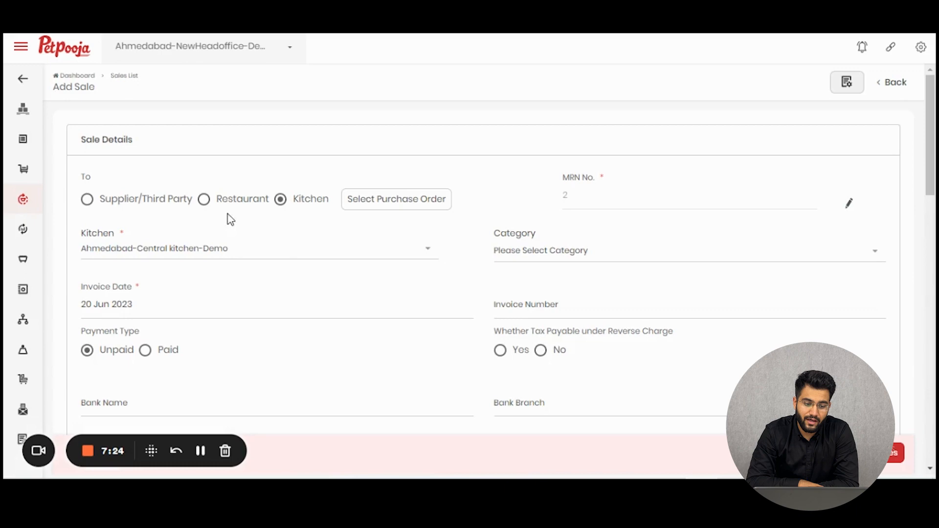
Step: Address the sale to a restaurant, pick the first restaurant listed, and set the category to Vegetables
left_click(204, 199)
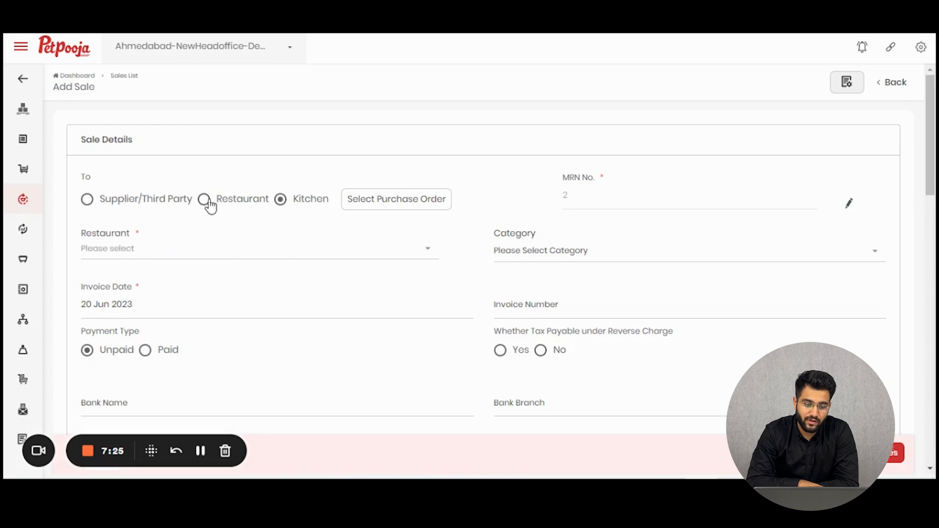
left_click(223, 264)
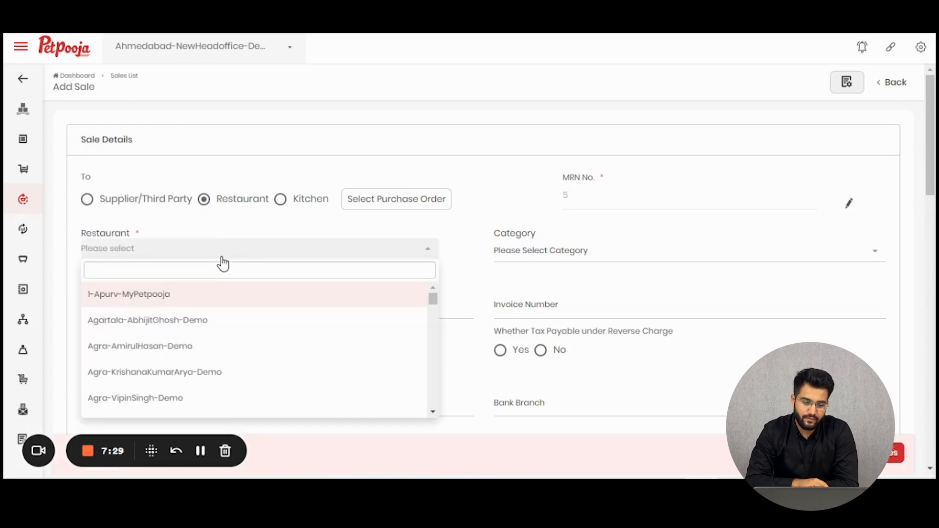
left_click(186, 295)
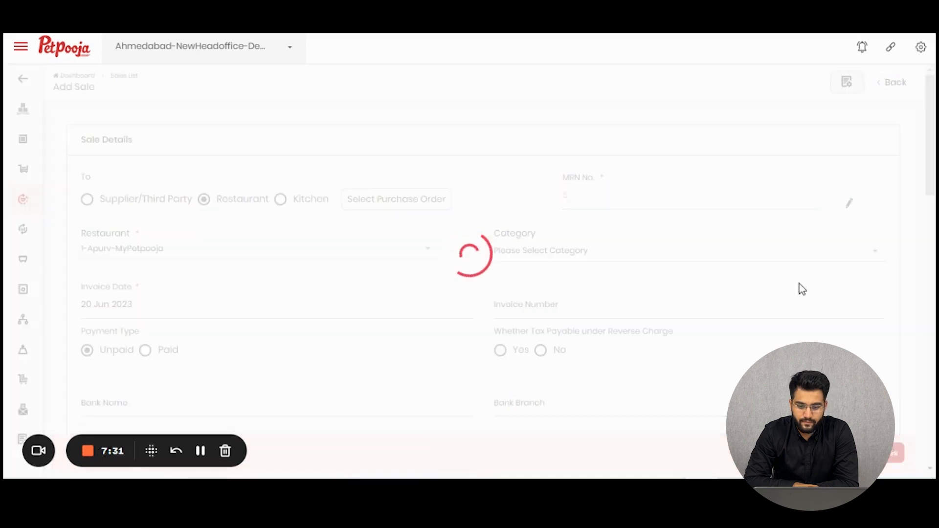
left_click(627, 261)
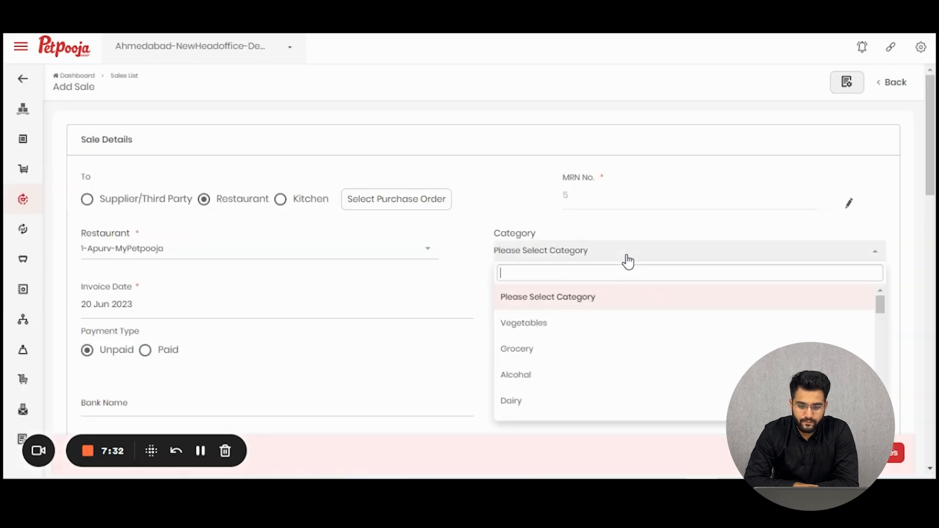
left_click(527, 324)
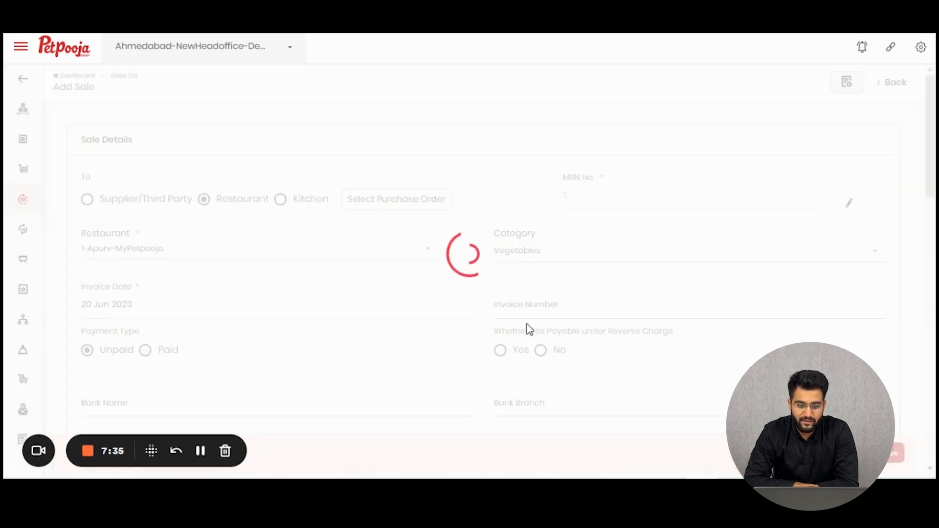
Step: Preview the Paid payment type's fields and set the payment type back to Unpaid
scroll(633, 291, "down", 8)
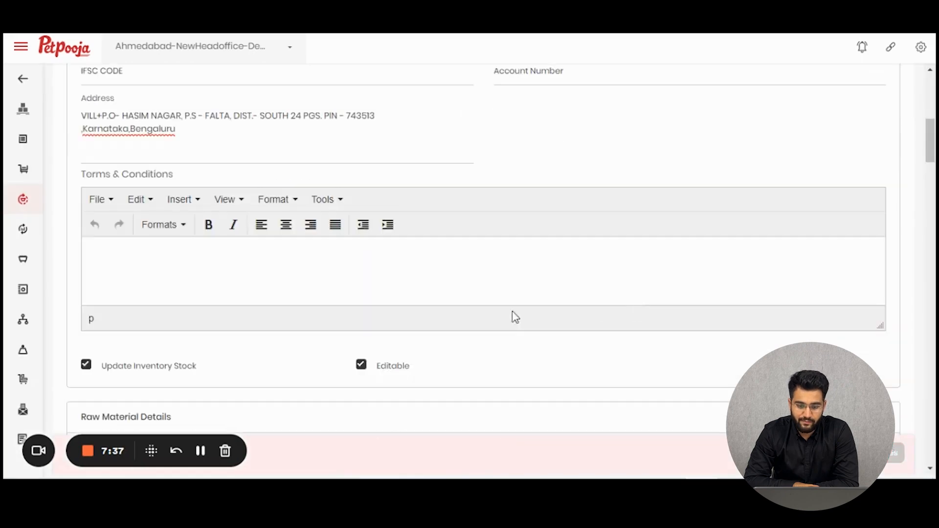
scroll(511, 315, "up", 3)
scroll(573, 168, "up", 2)
left_click(570, 137)
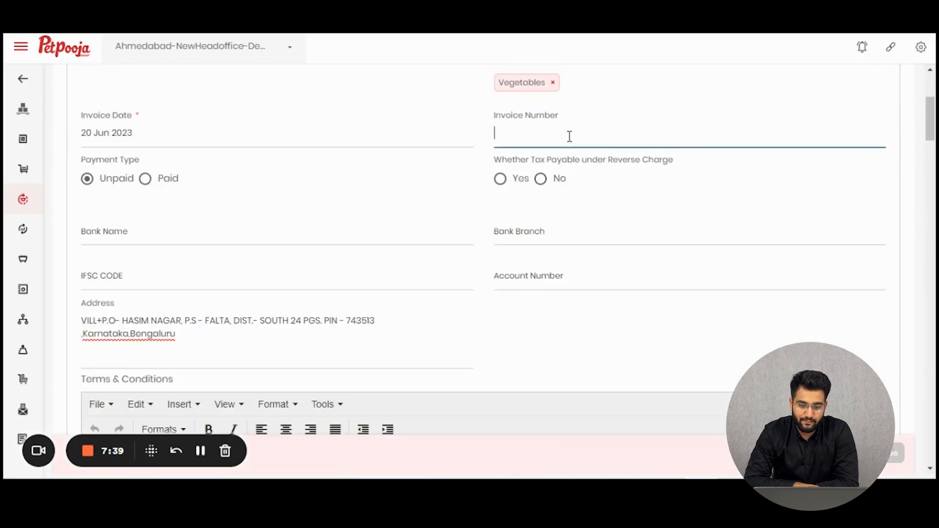
left_click(145, 178)
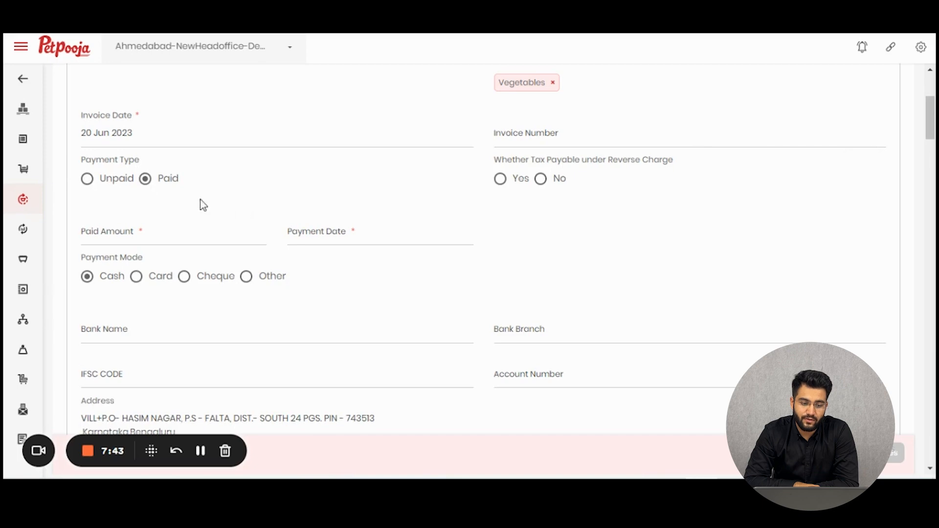
left_click(88, 179)
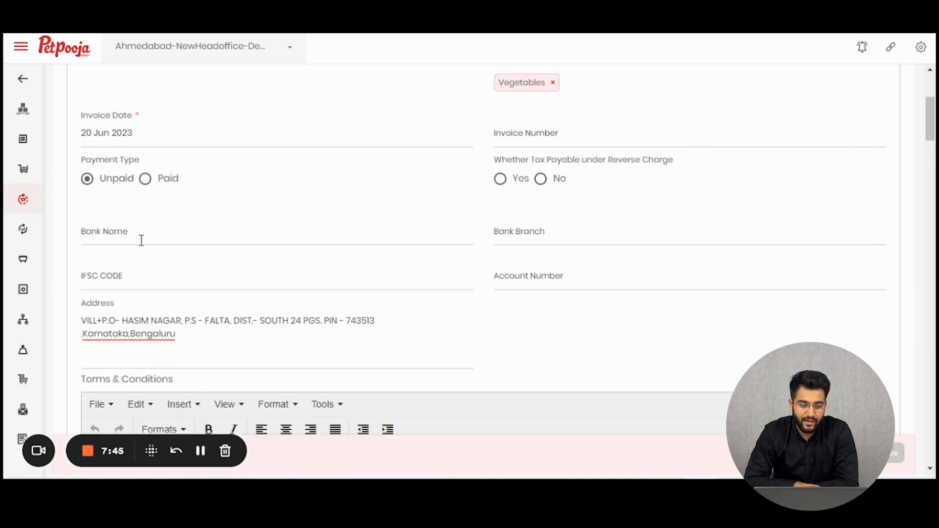
Step: Fill in the bank details with bank name 1234, IFSC code 123, bank branch 13 and an account number
left_click(142, 240)
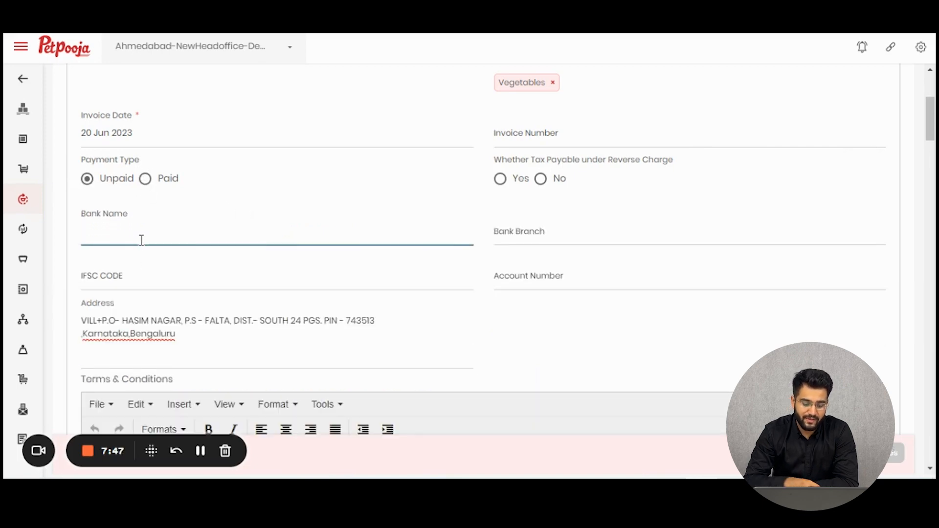
type("1234")
left_click(142, 271)
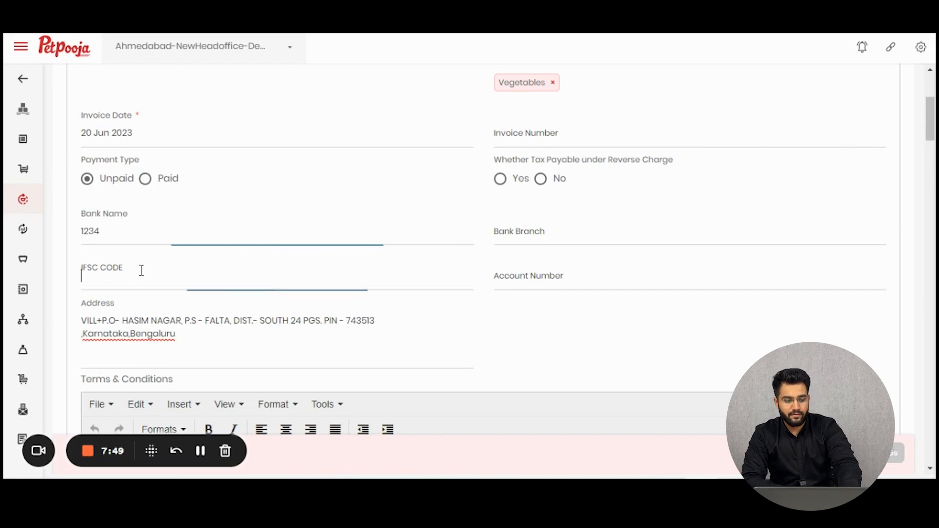
type("123")
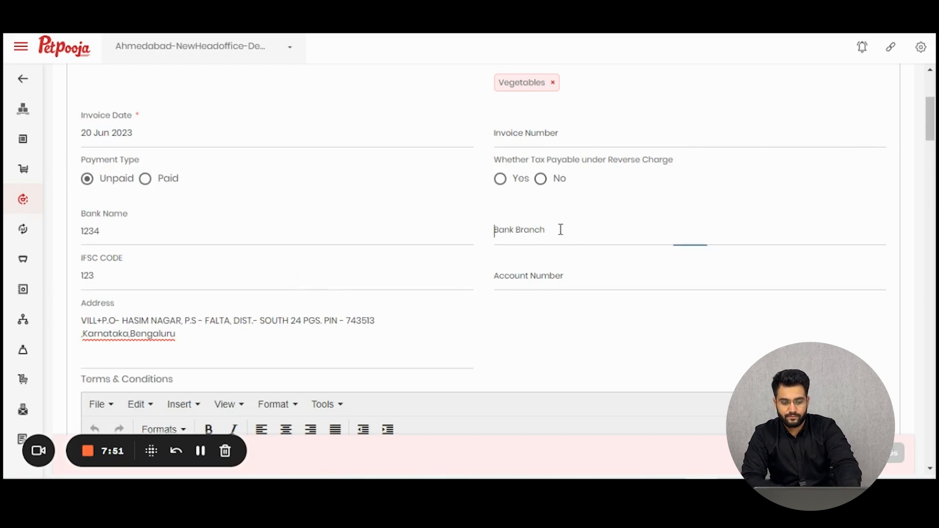
left_click(559, 230)
type("13")
left_click(509, 281)
type("123")
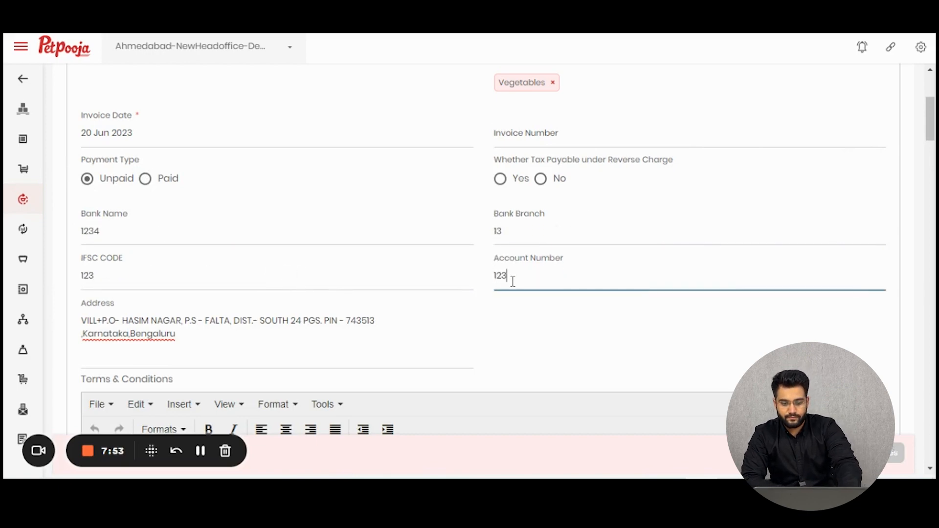
Step: Answer No to whether tax is payable under reverse charge, leaving the invoice number blank
left_click(546, 134)
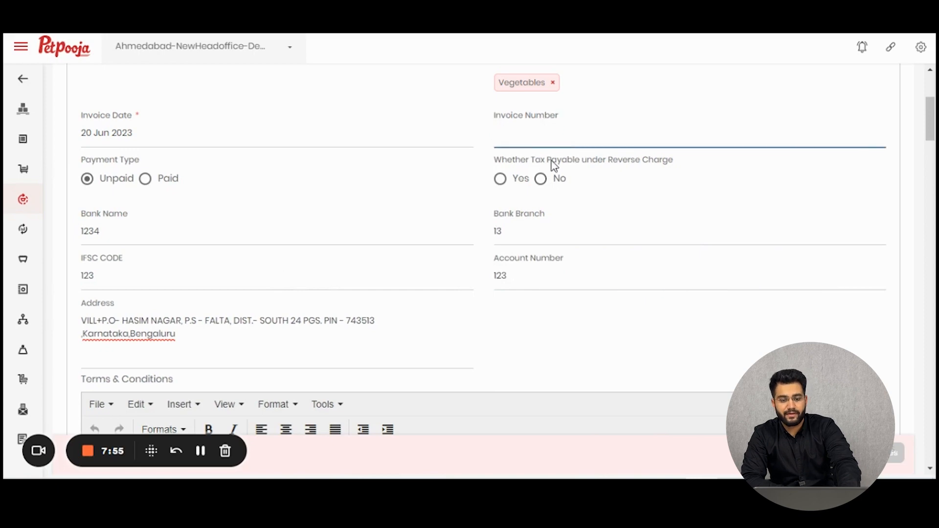
left_click(542, 181)
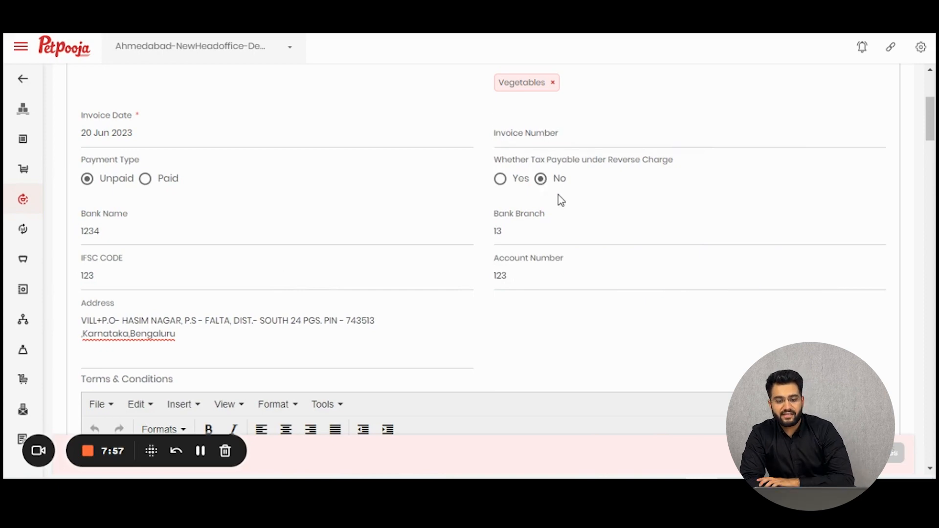
scroll(503, 216, "down", 7)
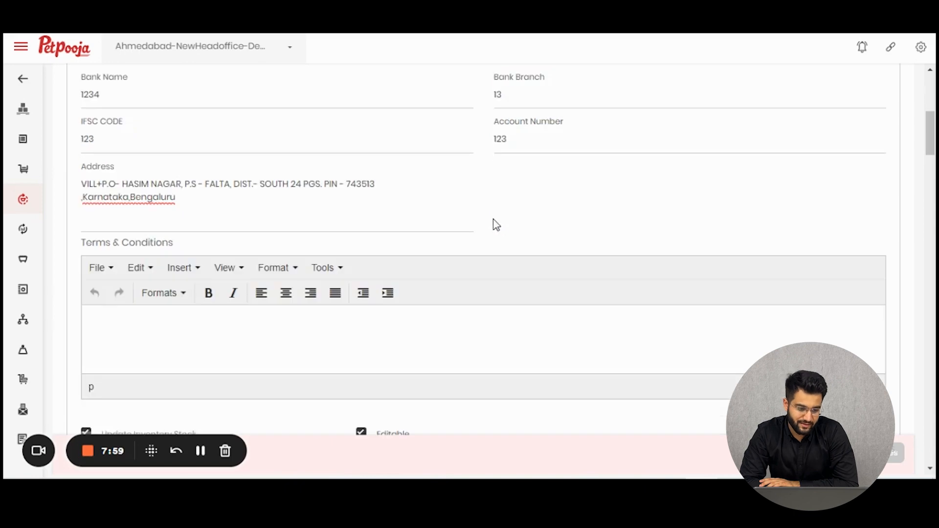
scroll(203, 182, "up", 1)
Step: Enter a quantity of 12 kg for the potato item in the second raw material row
scroll(184, 205, "down", 3)
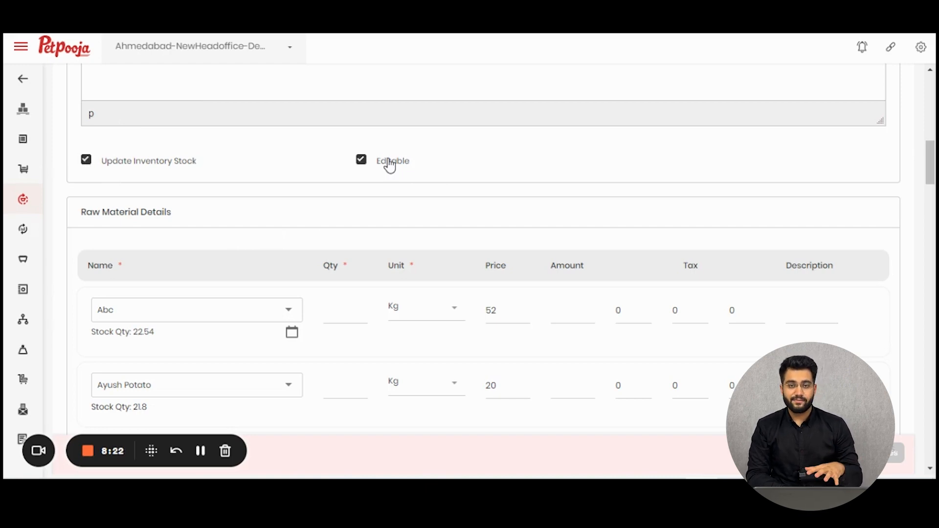
scroll(374, 169, "down", 4)
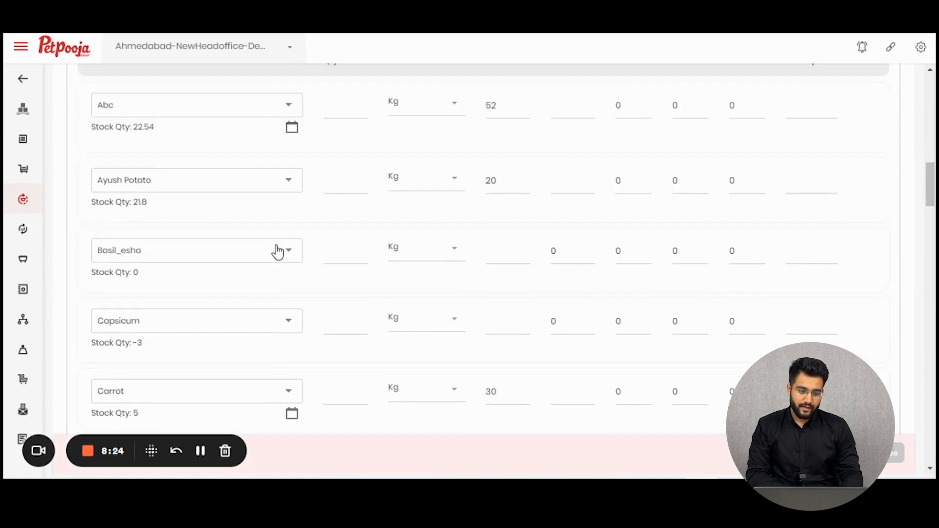
scroll(263, 233, "up", 3)
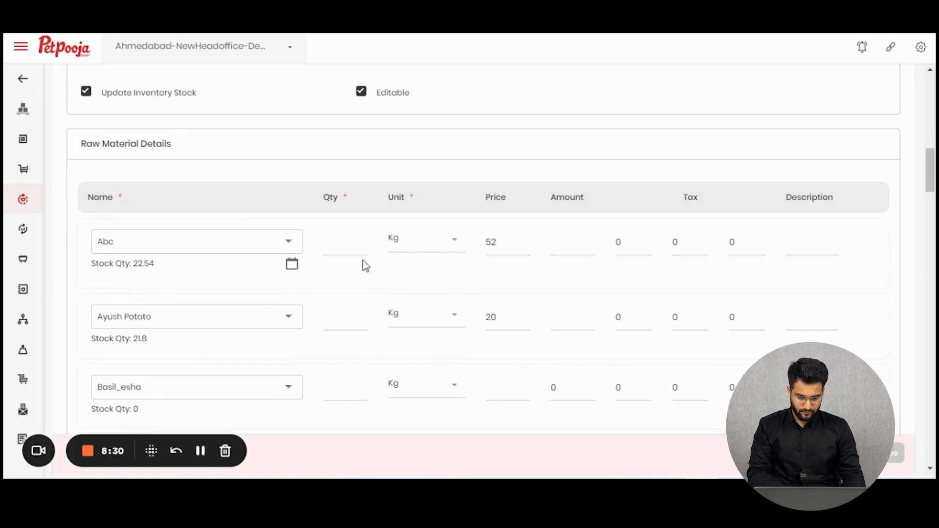
left_click(345, 315)
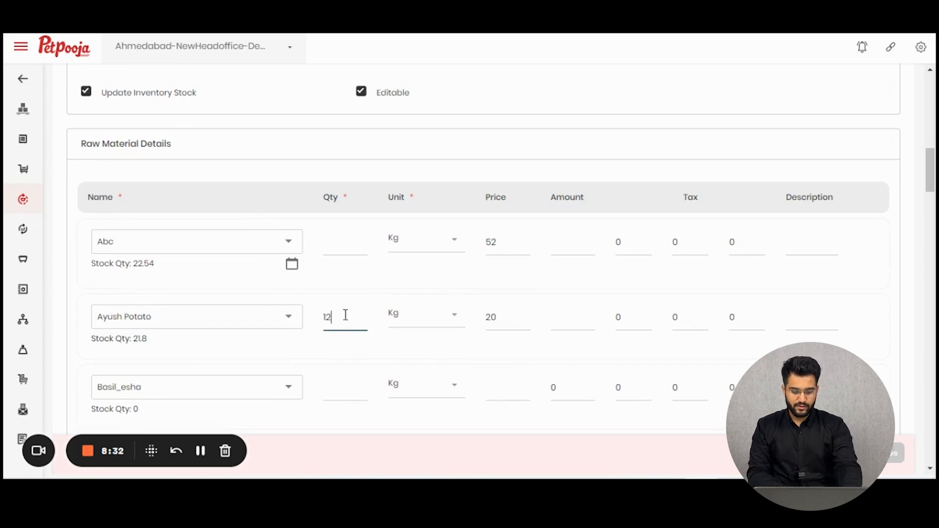
type("12")
Step: Review the remaining raw material rows and their stock quantities, including the one for Potato1
left_click(350, 383)
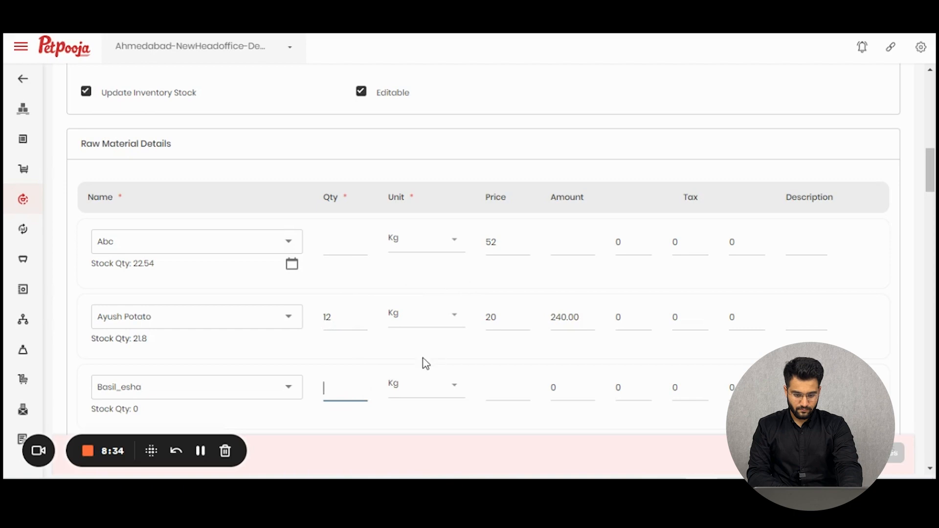
scroll(393, 404, "down", 3)
left_click(344, 391)
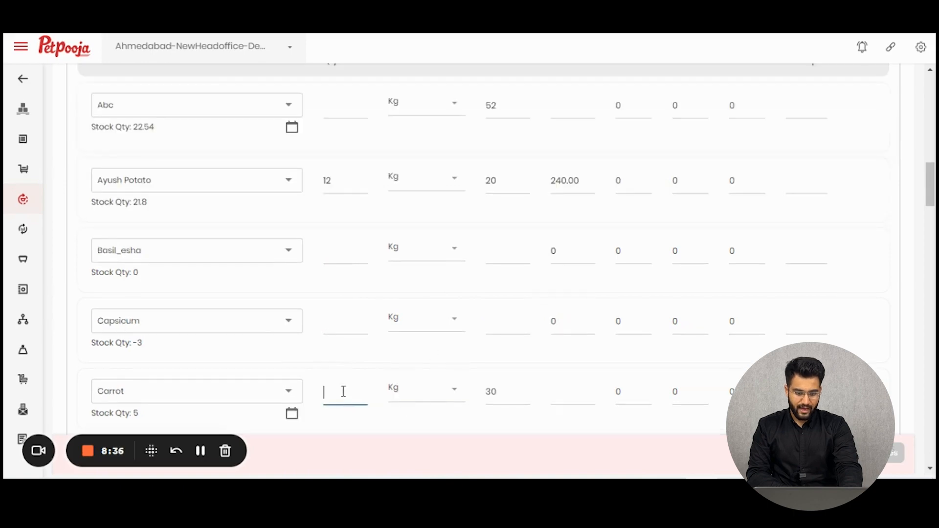
scroll(845, 283, "down", 20)
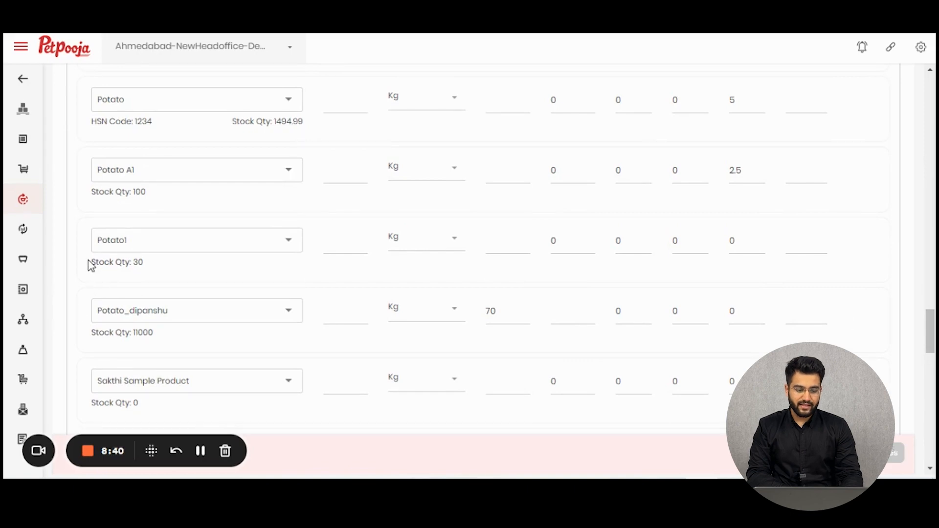
left_click_drag(89, 265, 145, 266)
scroll(717, 274, "down", 1)
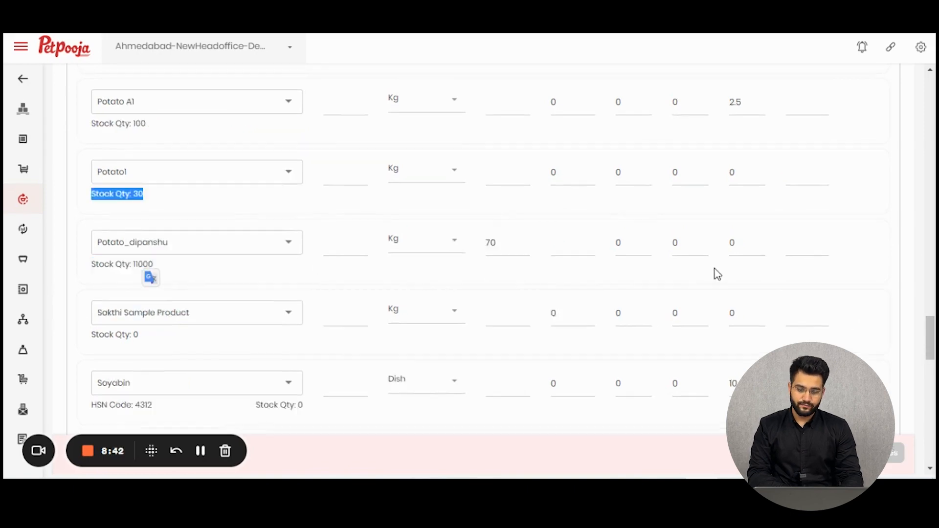
Step: Add a percentage discount of 10 to the sale and save the discount details
scroll(828, 306, "down", 5)
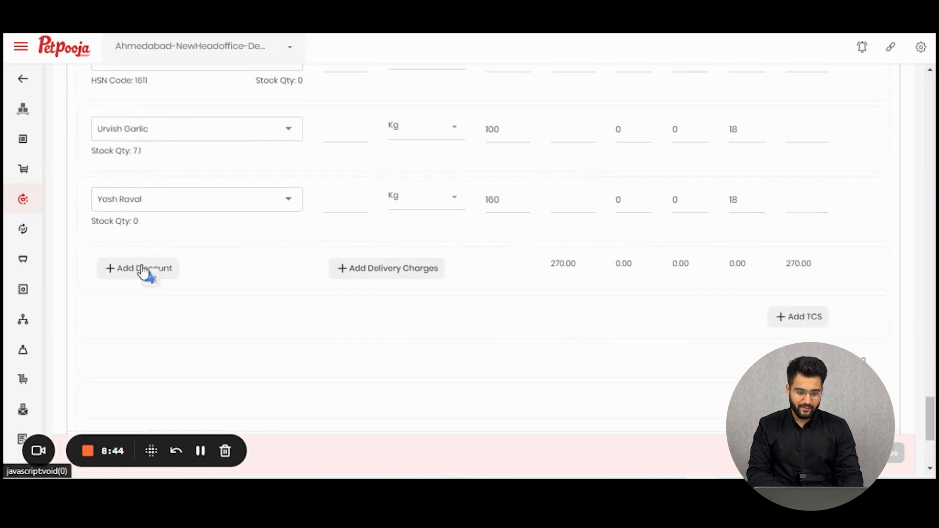
left_click(141, 269)
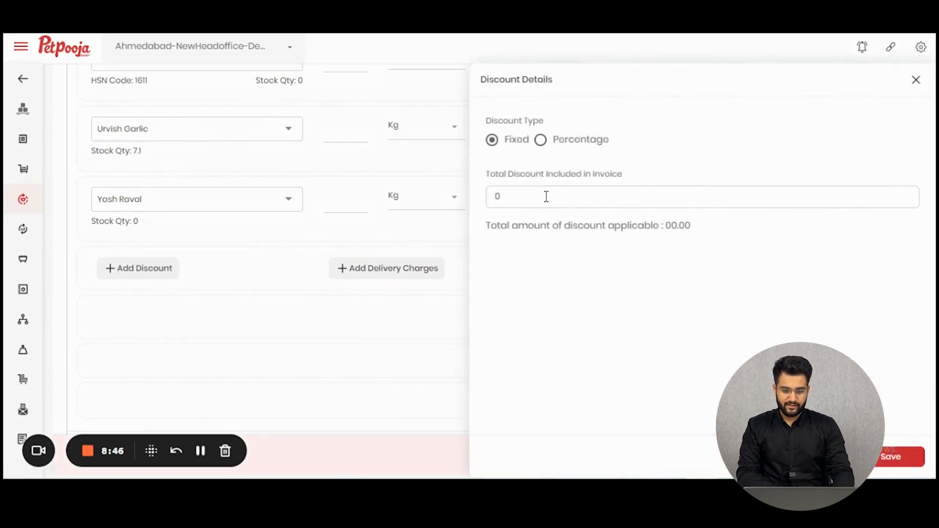
key("Escape")
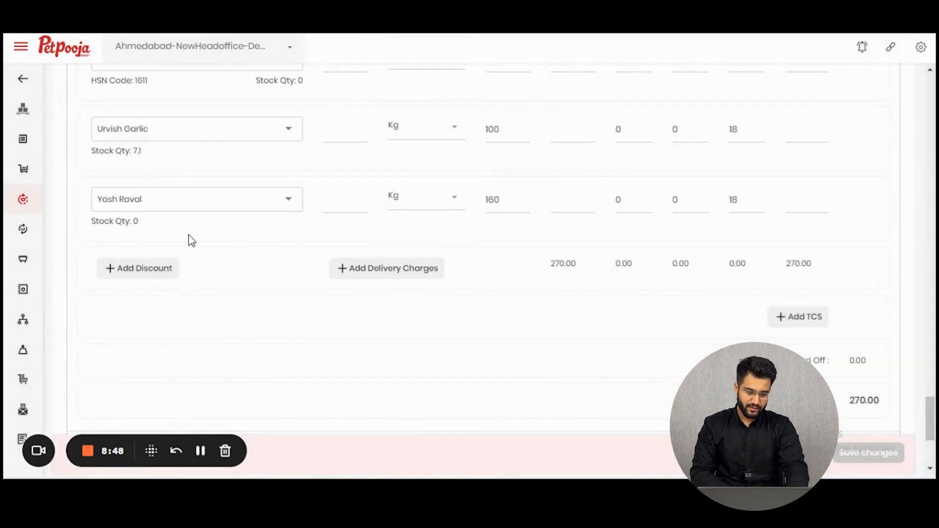
left_click(140, 269)
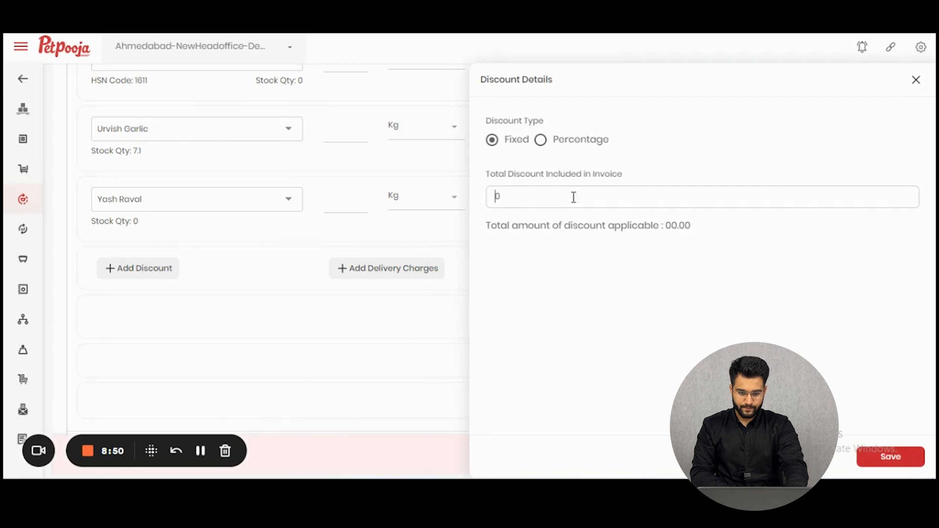
left_click(540, 141)
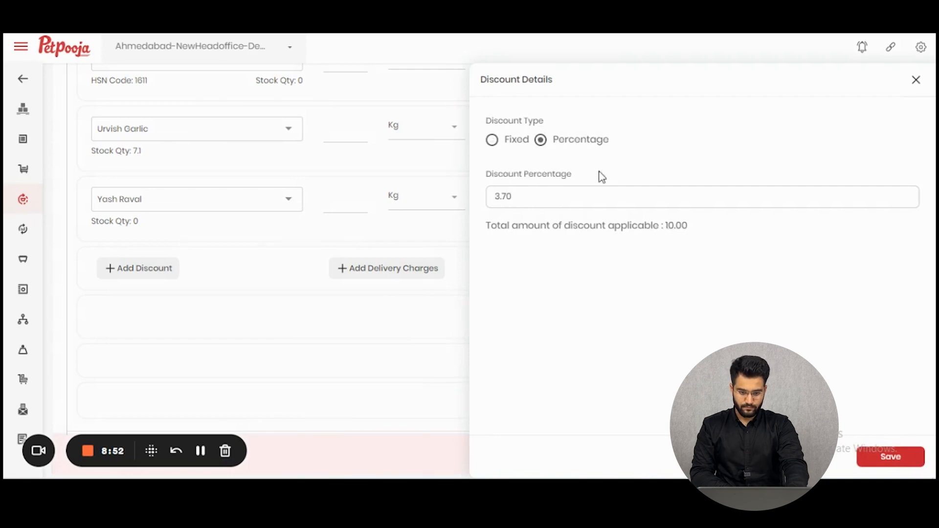
left_click_drag(513, 196, 465, 190)
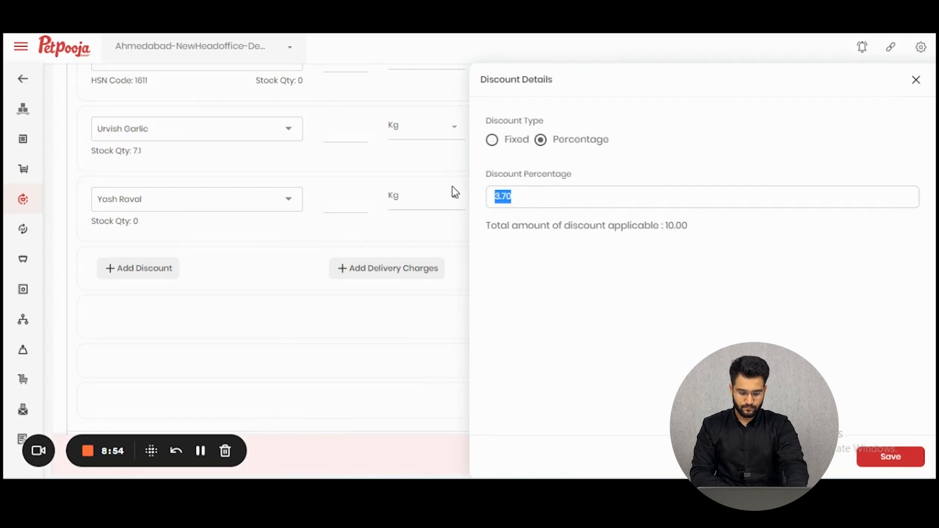
type("10")
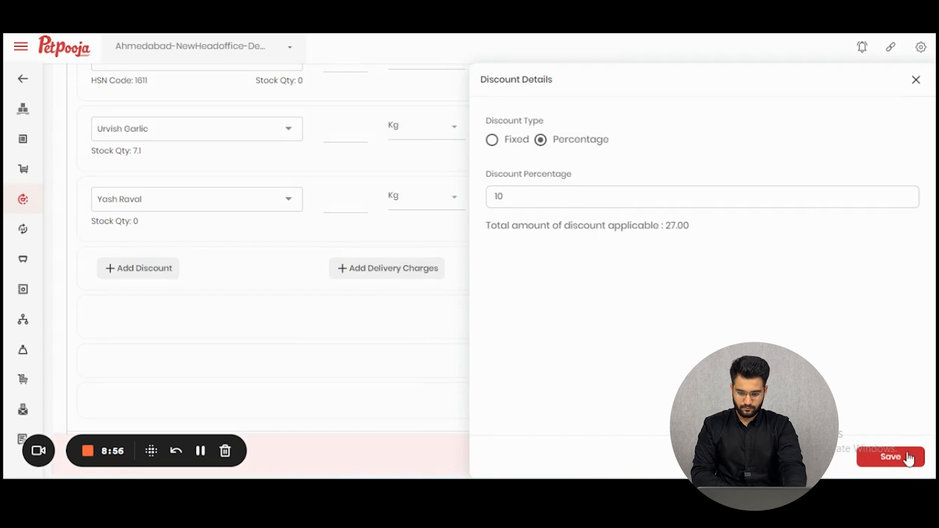
left_click(890, 457)
Step: Add a delivery charge of 1234 to the sale, leaving the CGST, SGST and IGST percentages blank, and save it
left_click(403, 278)
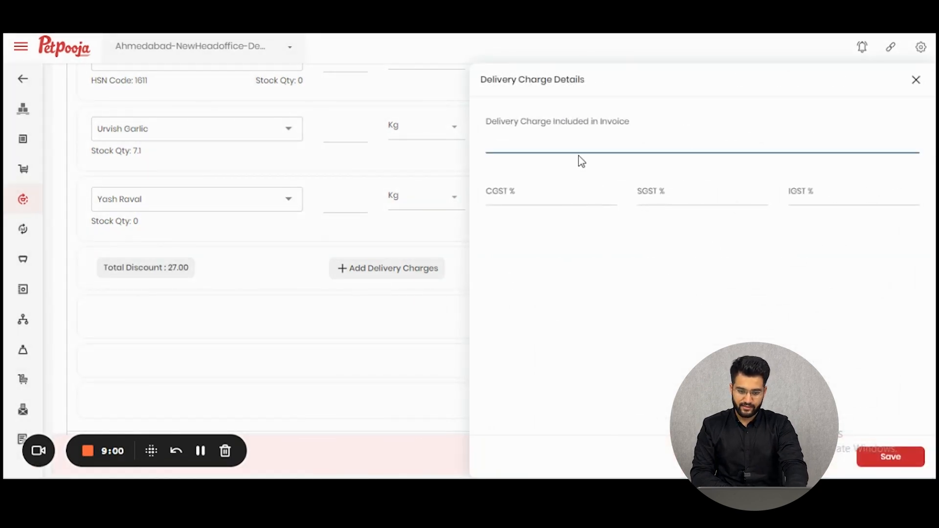
type("1234")
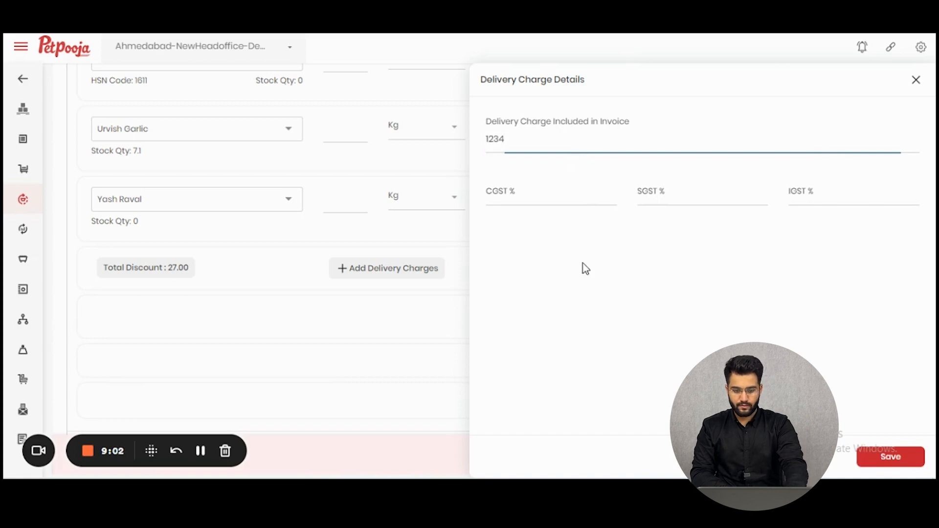
left_click(552, 189)
left_click(688, 182)
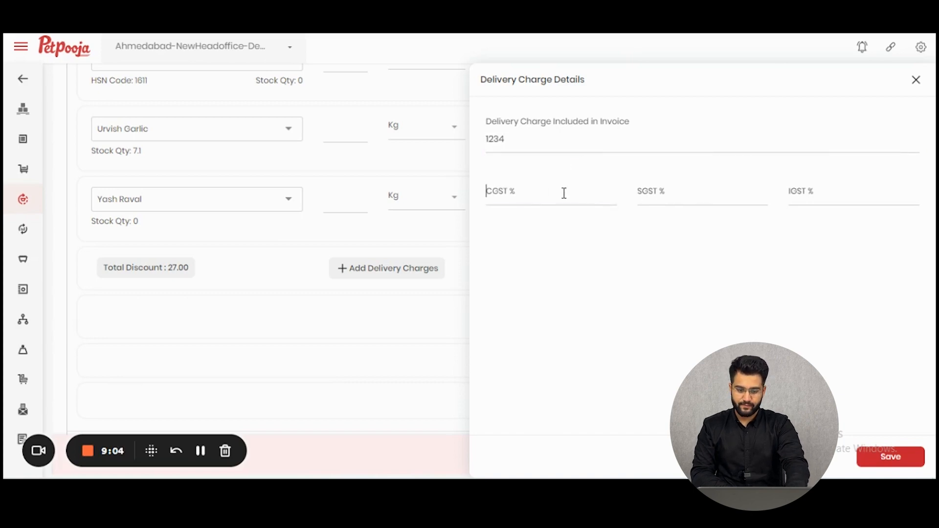
left_click(595, 258)
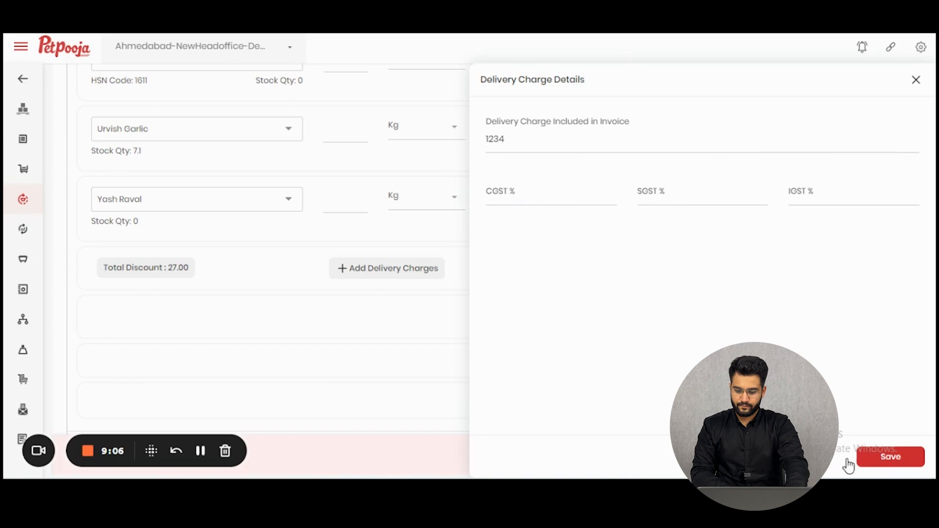
left_click(888, 457)
Step: Leave the TCS amount empty, save the sale entry and go to the sales list
left_click(793, 336)
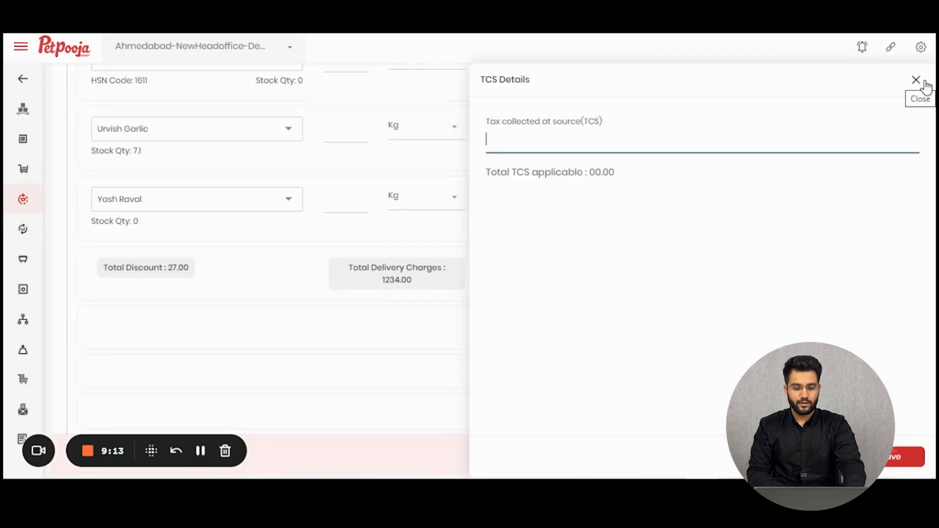
left_click(925, 84)
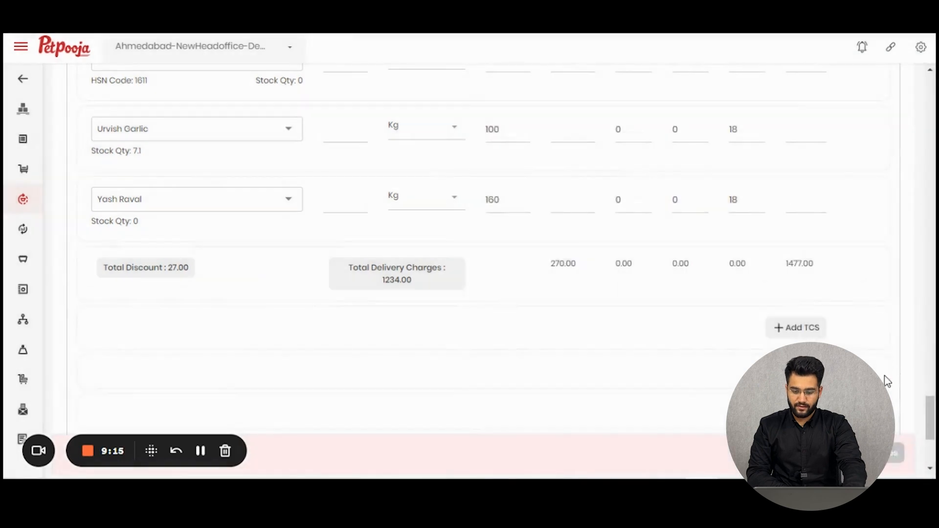
scroll(883, 381, "down", 3)
left_click(864, 322)
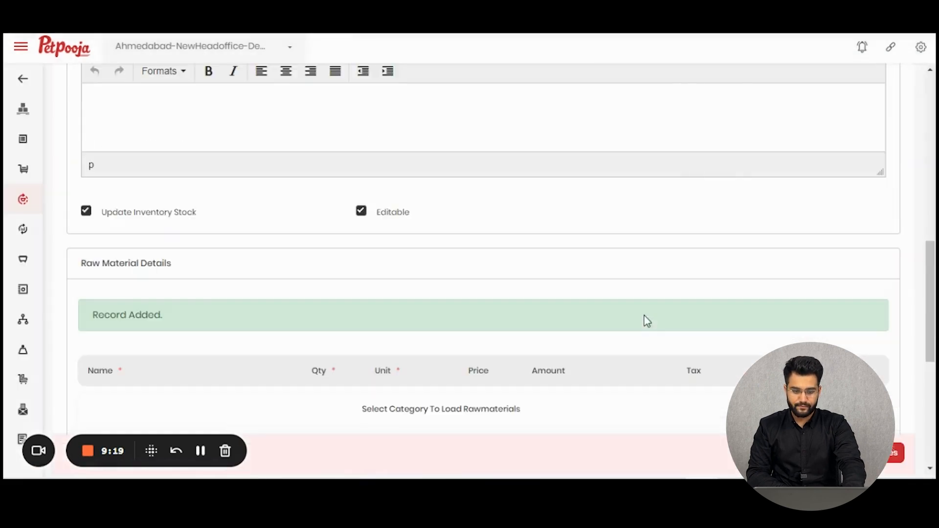
scroll(503, 318, "down", 7)
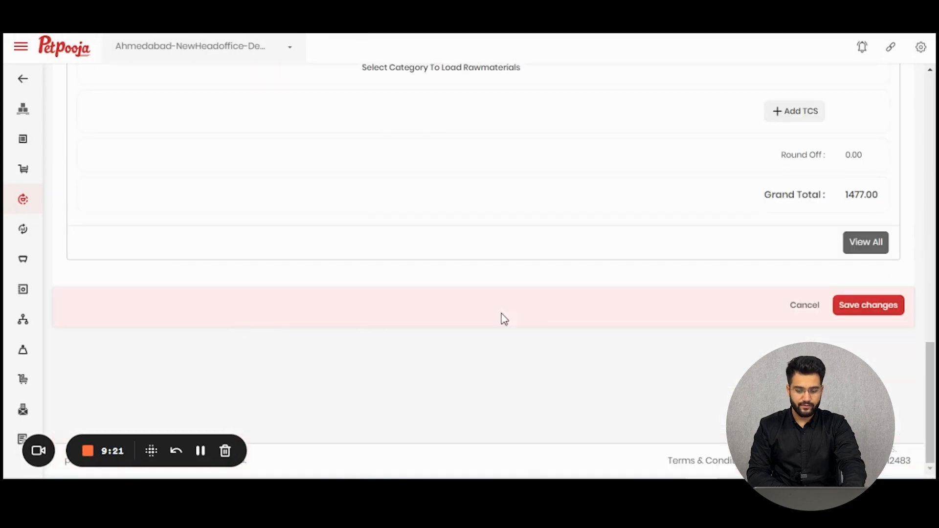
left_click(860, 304)
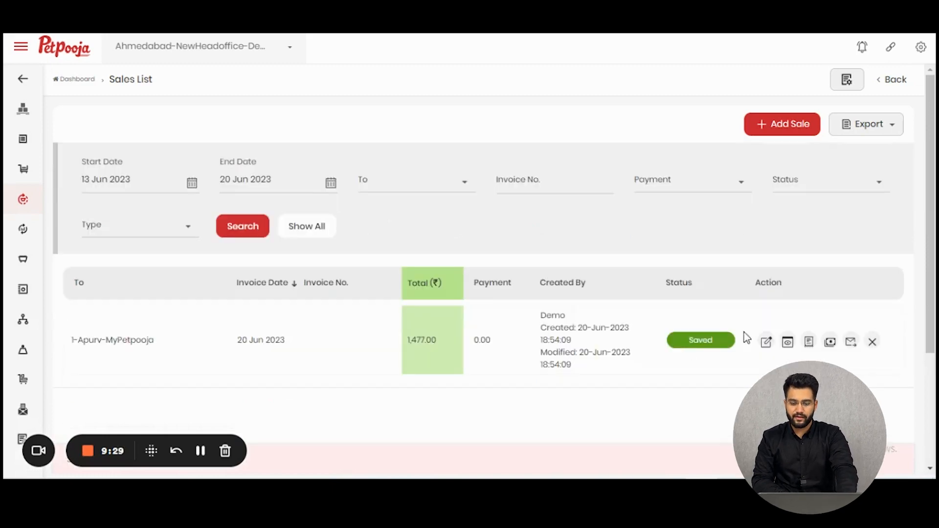
Step: View the saved sale's invoice, checking its items, discount, bank details and delivery charge summary, and return to the sales list
left_click(788, 343)
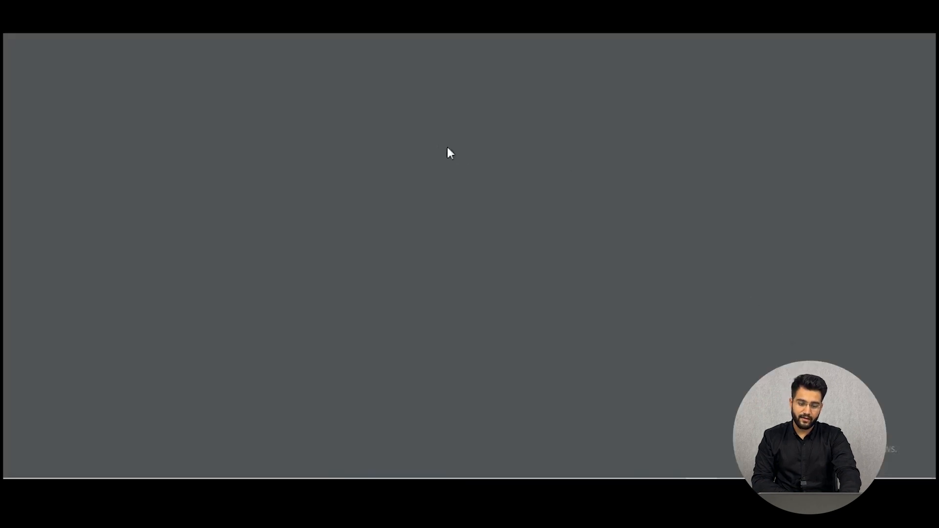
scroll(462, 171, "down", 7)
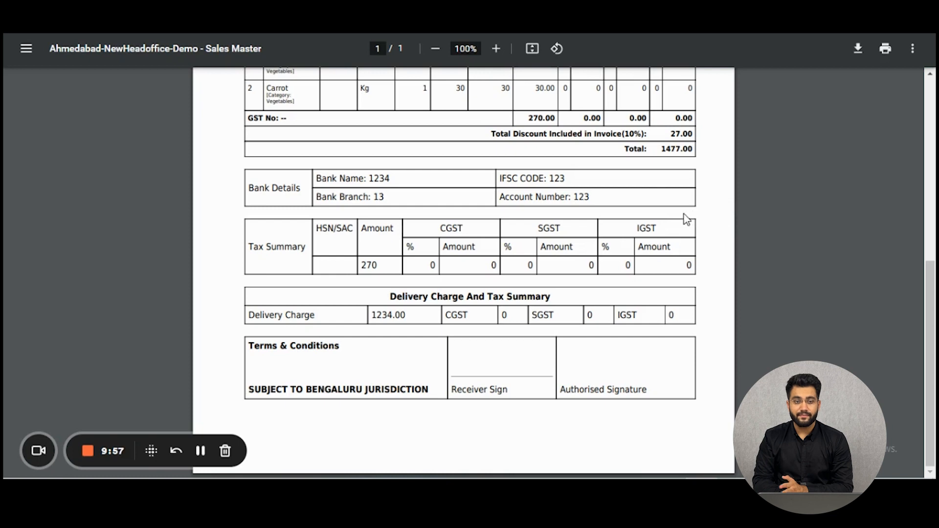
left_click(337, 19)
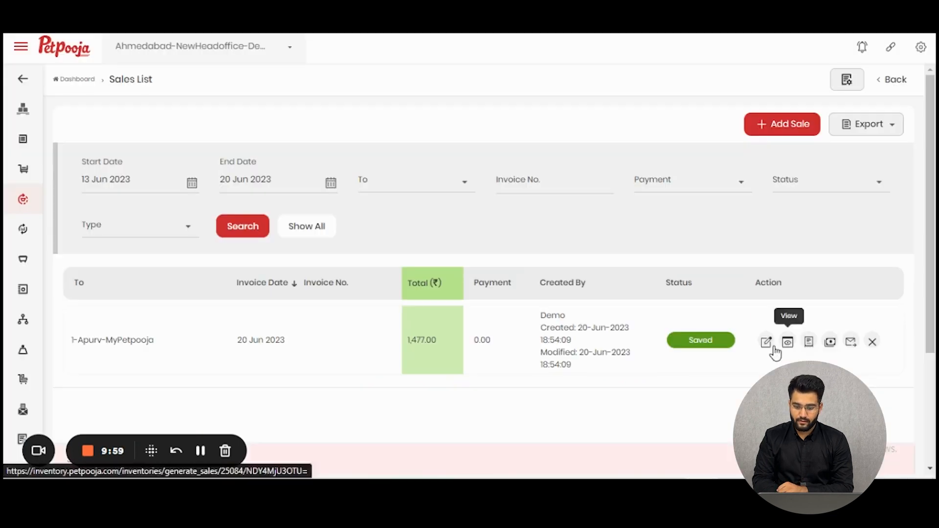
Step: View the sale's challan, checking the recipient details and the listed goods with their quantities, and return to the sales list
left_click(812, 346)
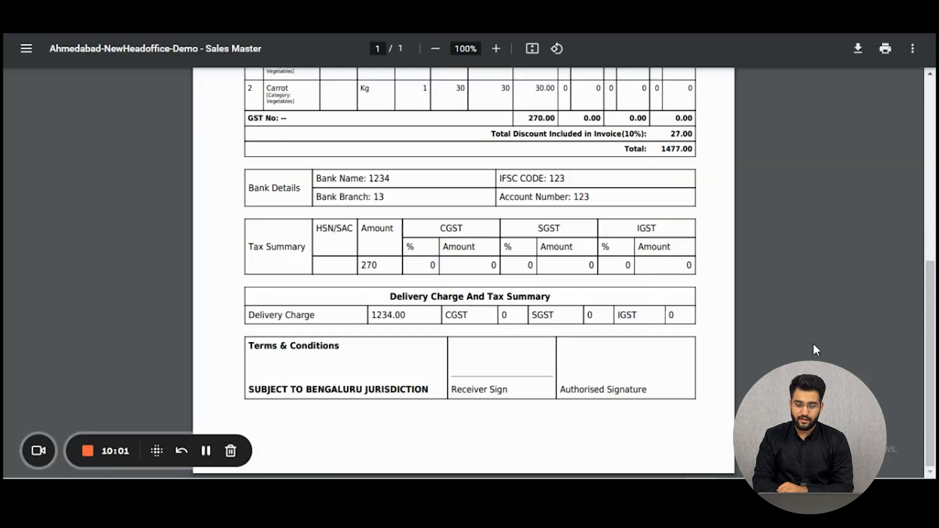
scroll(699, 258, "down", 6)
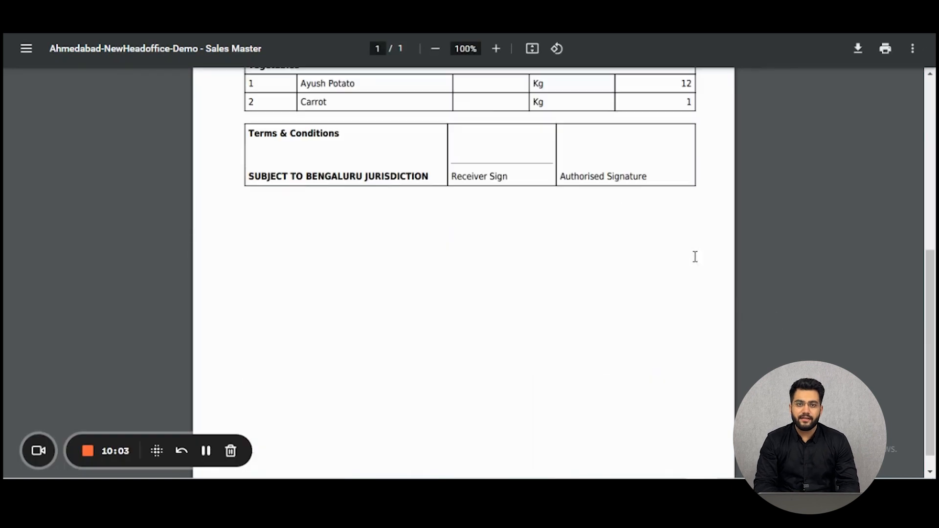
scroll(653, 258, "up", 6)
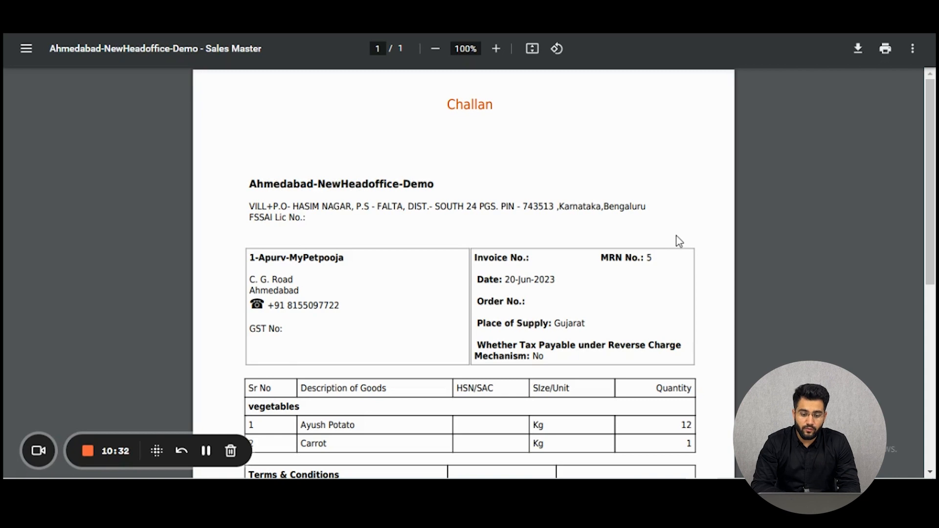
scroll(677, 241, "down", 4)
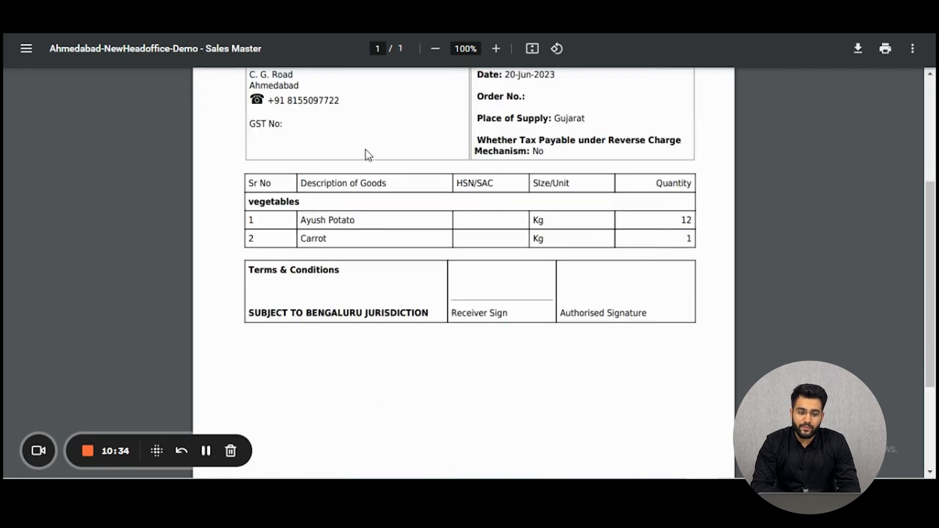
left_click(205, 19)
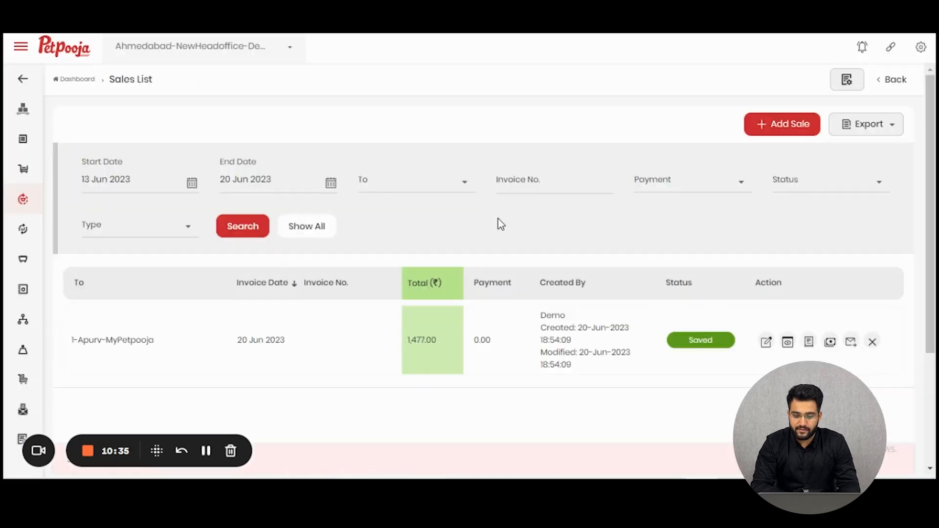
Step: Look at the paid amount form for the sale with its payment modes, and close it without recording a payment
left_click(830, 344)
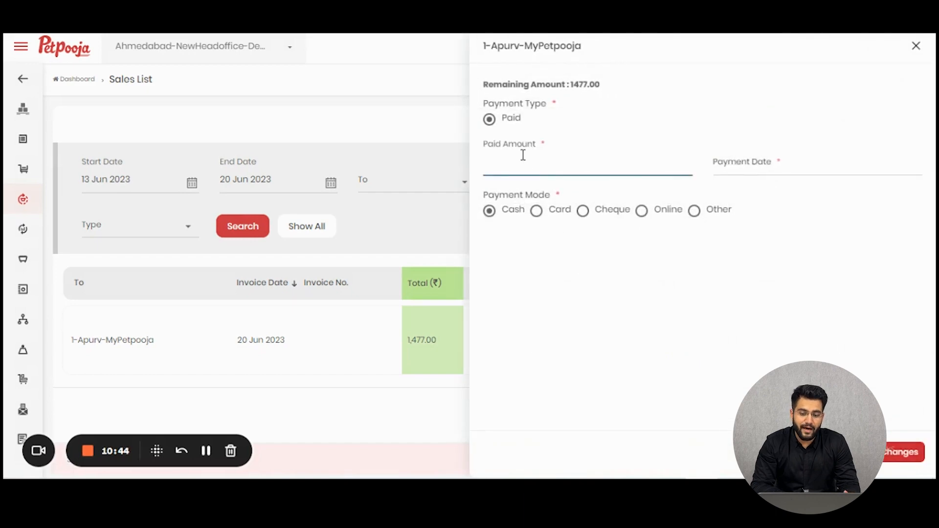
left_click(913, 49)
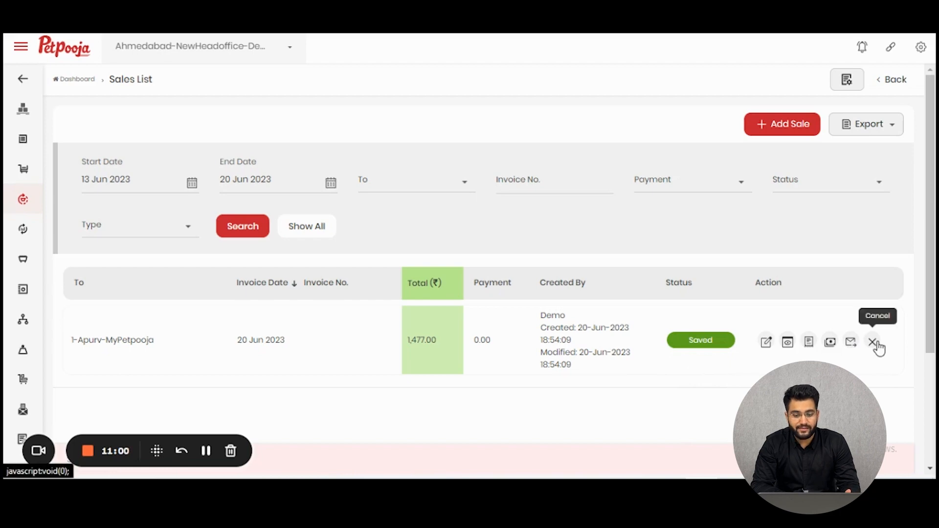
Step: Export all records of the sales list and save the report as an XLS worksheet under its suggested name
left_click(896, 130)
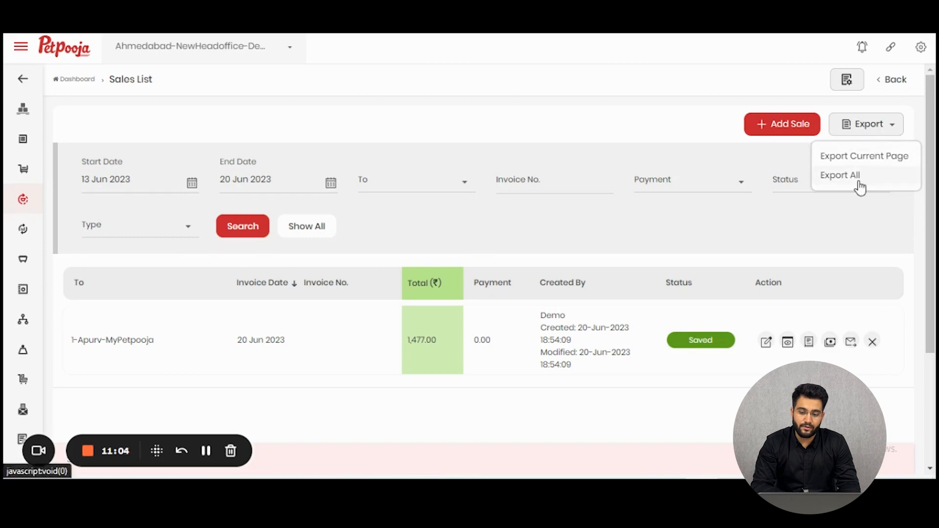
left_click(840, 175)
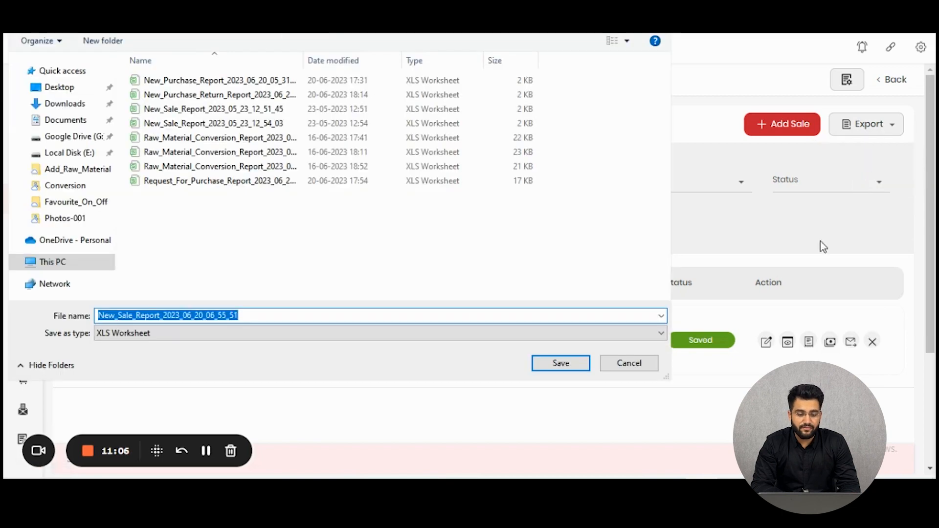
left_click(555, 369)
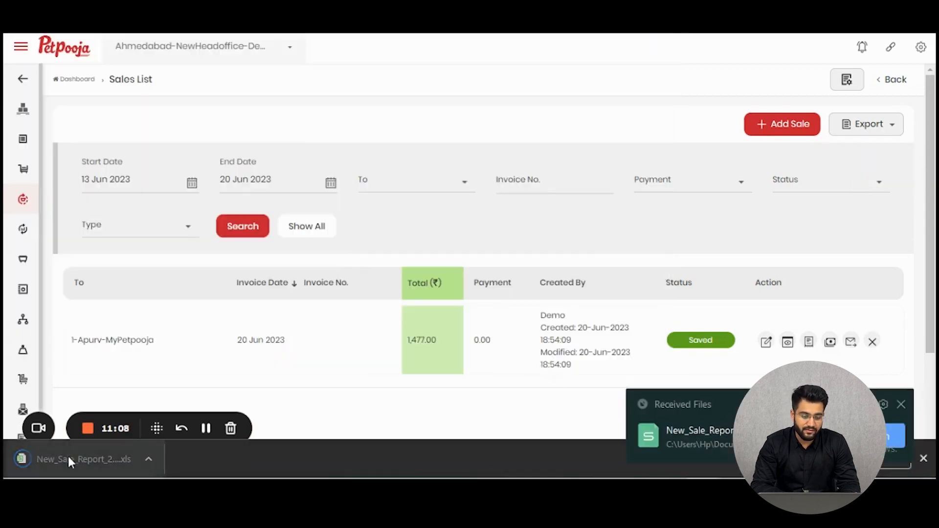
Step: Open the exported sale report in the spreadsheet program and examine its column headings in row 5 and the sale record in row 6
left_click(68, 455)
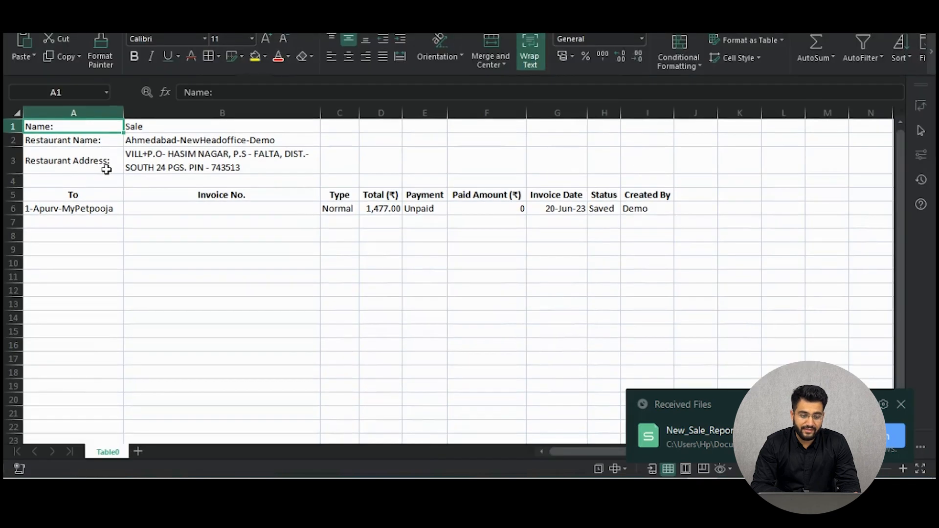
left_click_drag(88, 198, 473, 195)
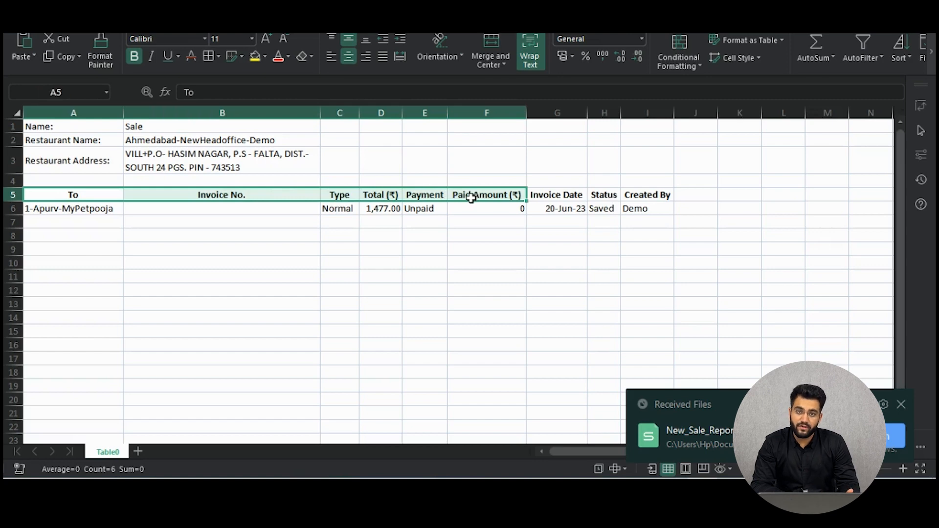
left_click_drag(101, 209, 643, 214)
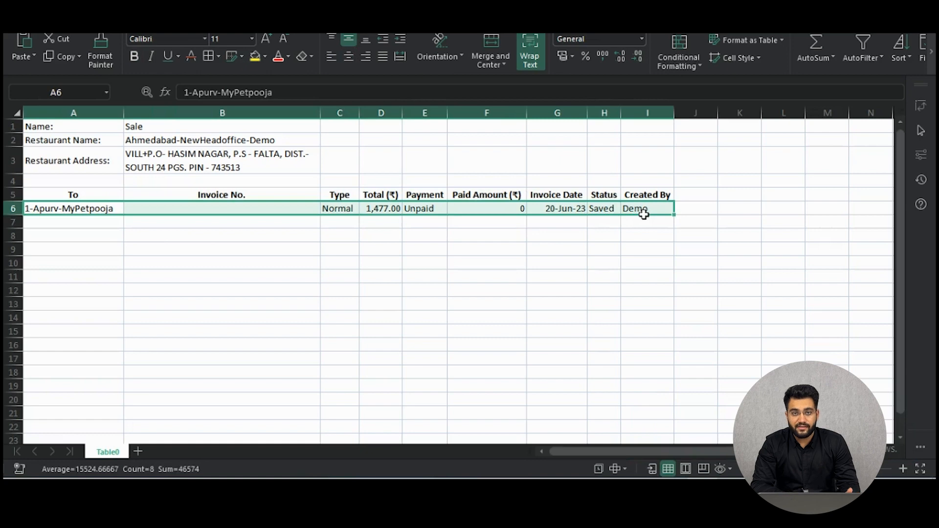